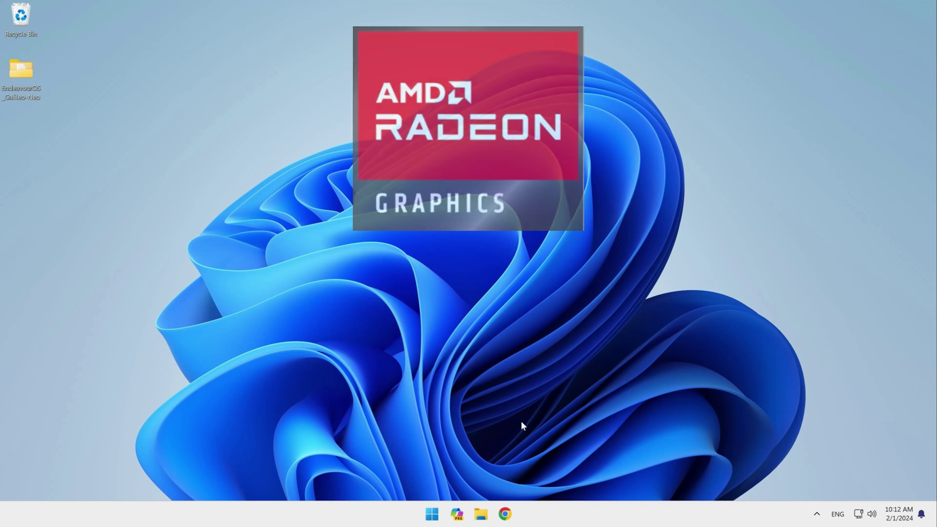
- Launch AMD Software: Adrenalin Edition from the desktop menu and go to its Gaming section
click(471, 296)
right_click(471, 297)
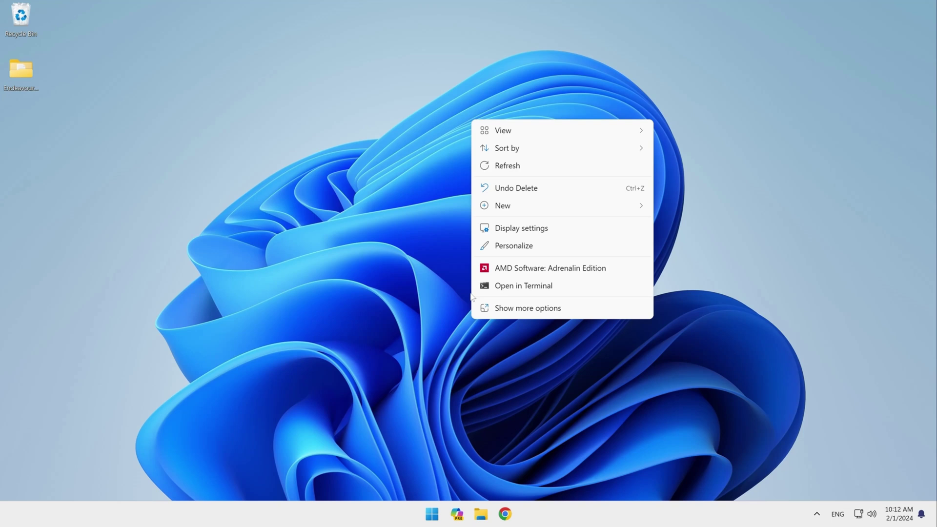
click(531, 269)
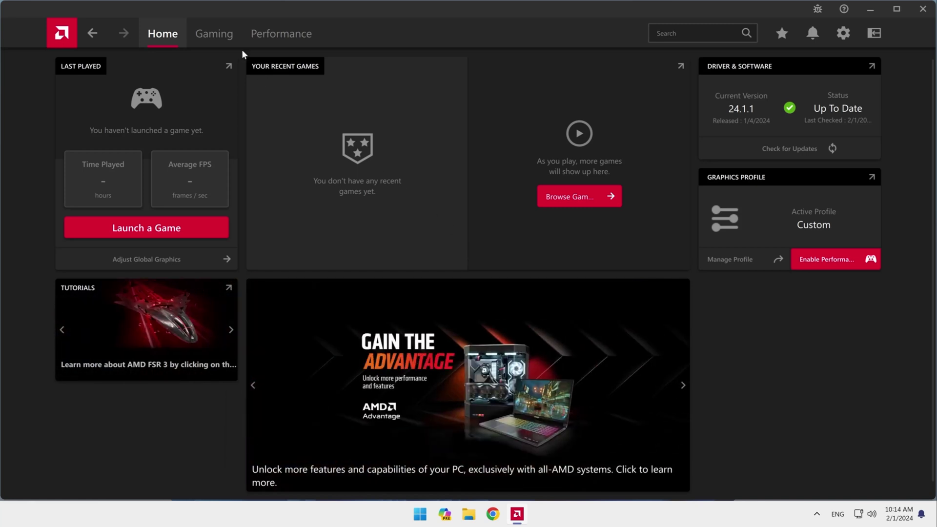
click(230, 38)
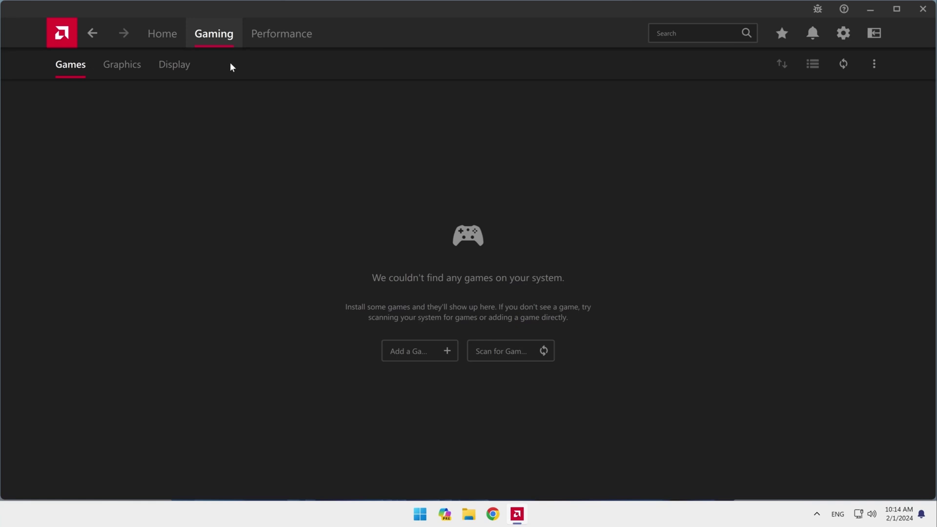
- On the Display sub-tab, submit a new 1920 × 1080 custom resolution, which is rejected as incompatible
click(170, 73)
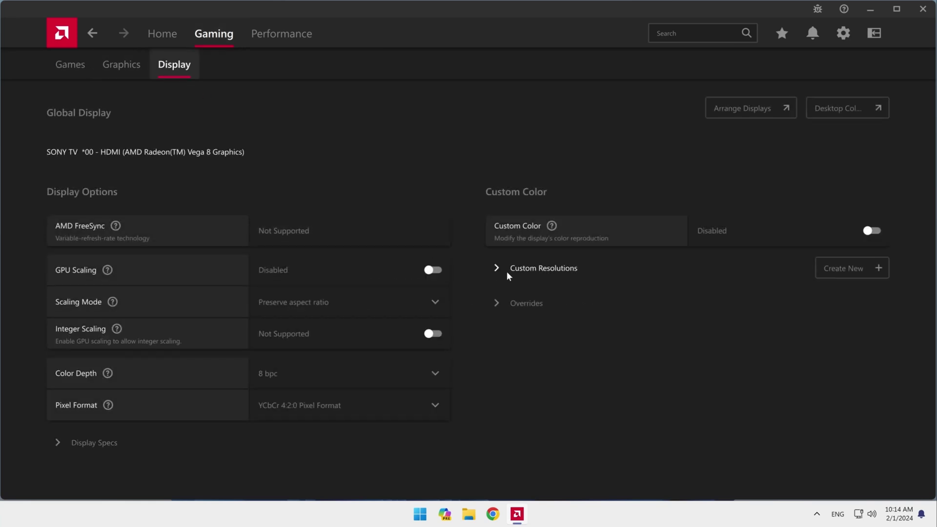
click(833, 271)
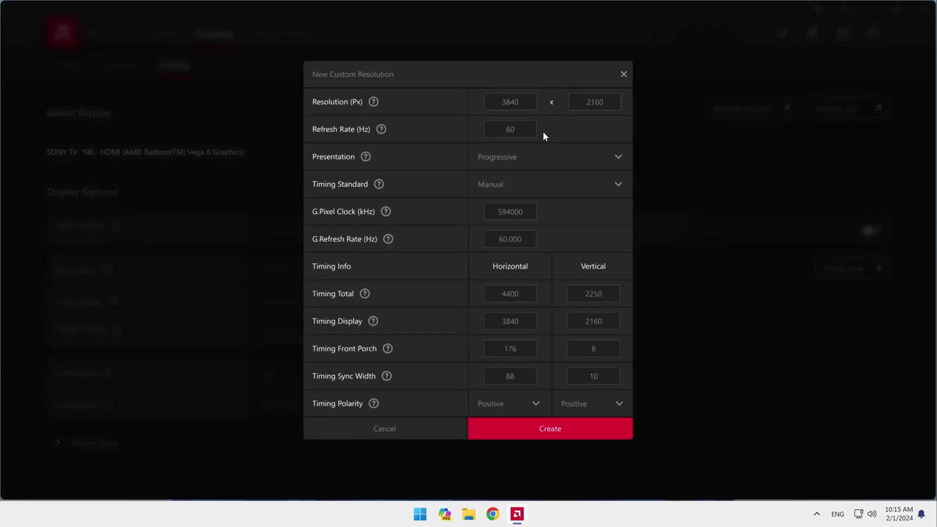
click(510, 101)
text(1920)
click(595, 102)
text(1080)
click(551, 429)
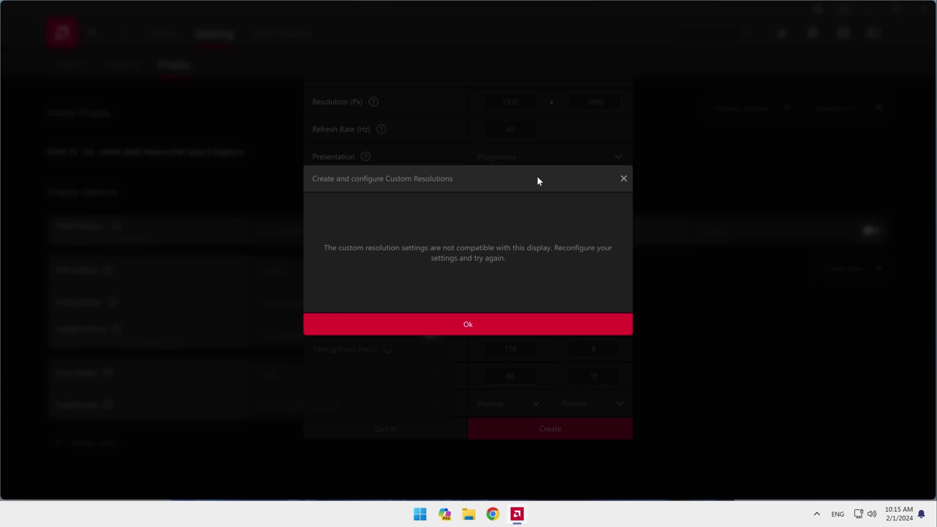
- Change horizontal timing display 3840 to 1920 and vertical 2160 to 1080, then retry creating it
click(525, 330)
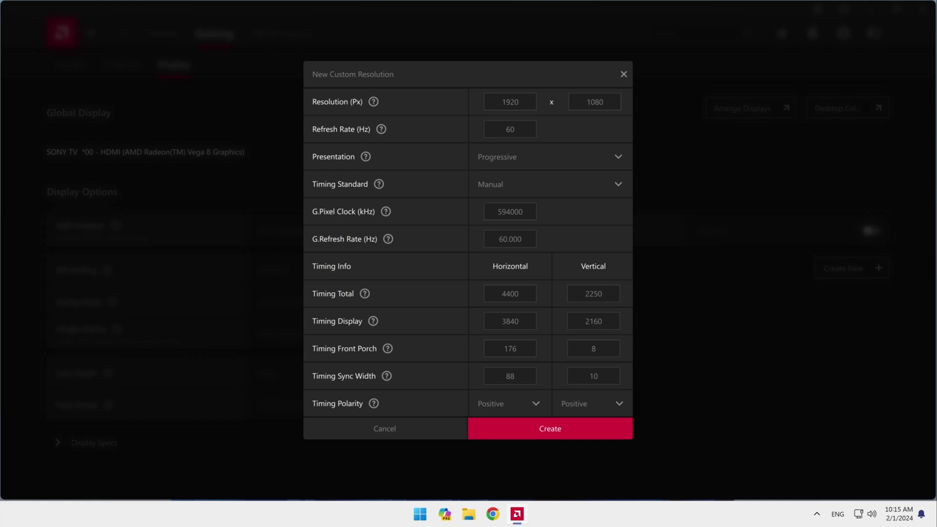
drag(521, 103, 501, 102)
drag(520, 321, 501, 322)
text(1920)
click(604, 102)
key(ctrl+a)
double_click(593, 321)
text(1080)
click(549, 429)
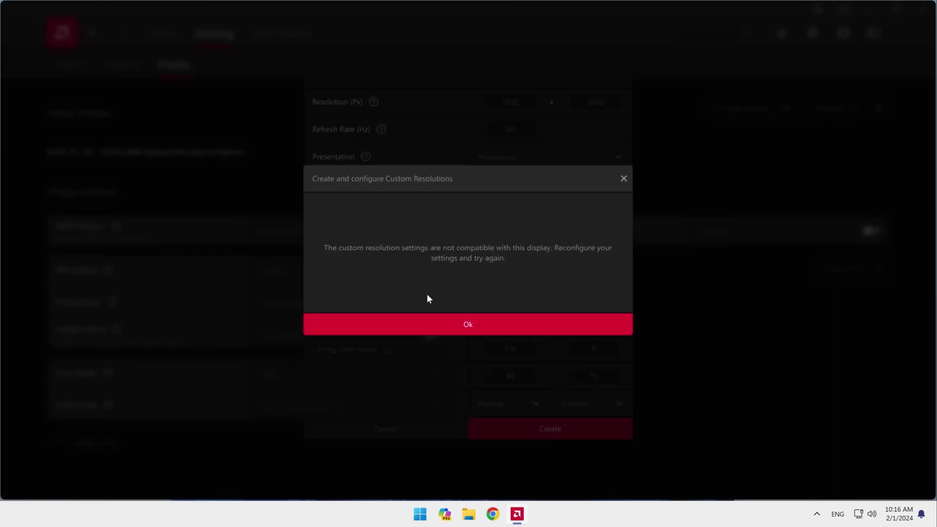
click(493, 324)
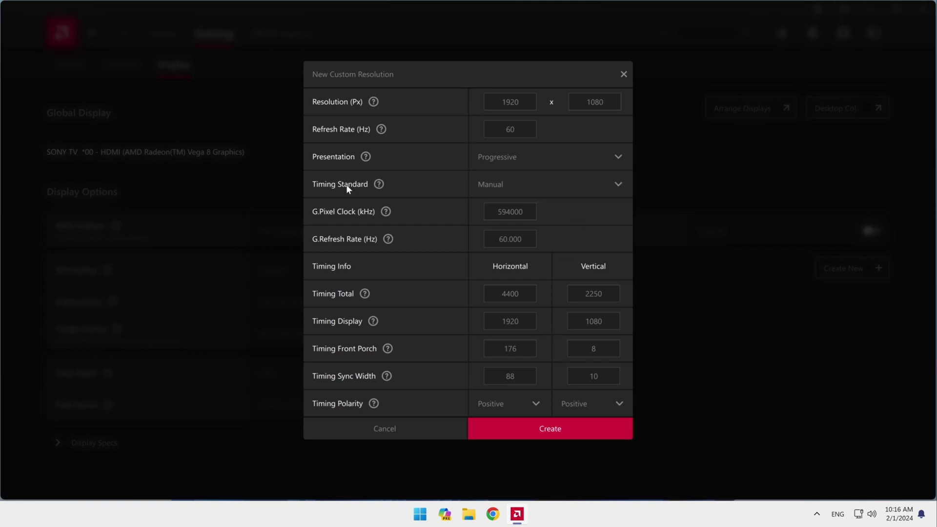
- Switch the timing standard to CVT so the 1920 × 1080 @ 60 Hz resolution is created
click(493, 189)
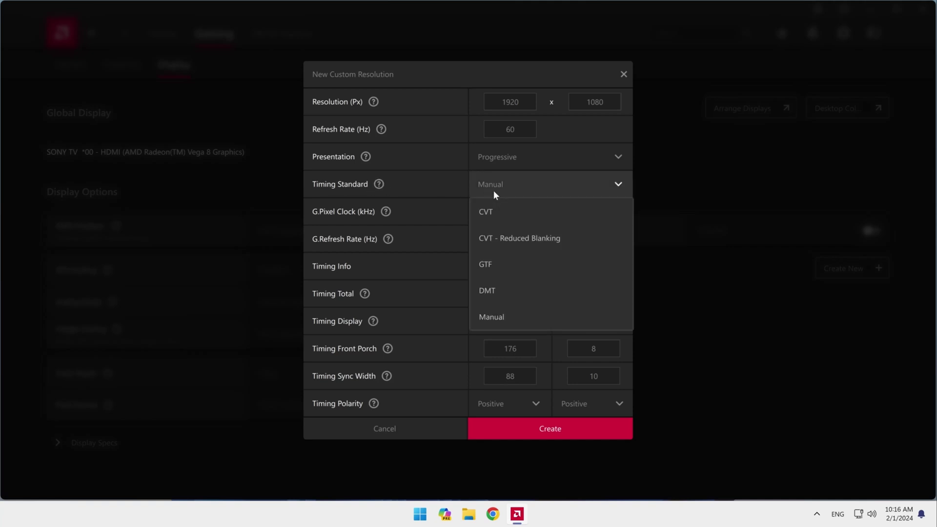
click(494, 211)
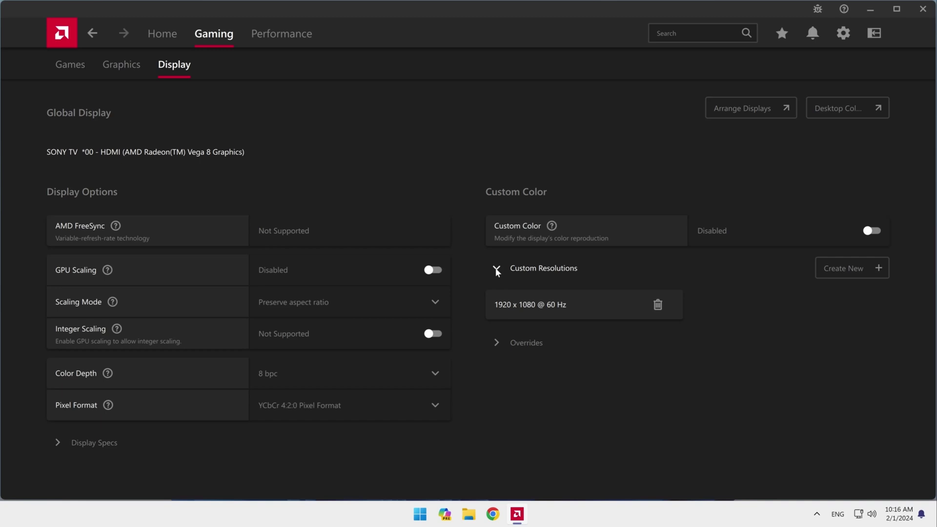
- Create and save a 1400 × 1400 custom resolution with matching timing display values and CVT timing
click(830, 268)
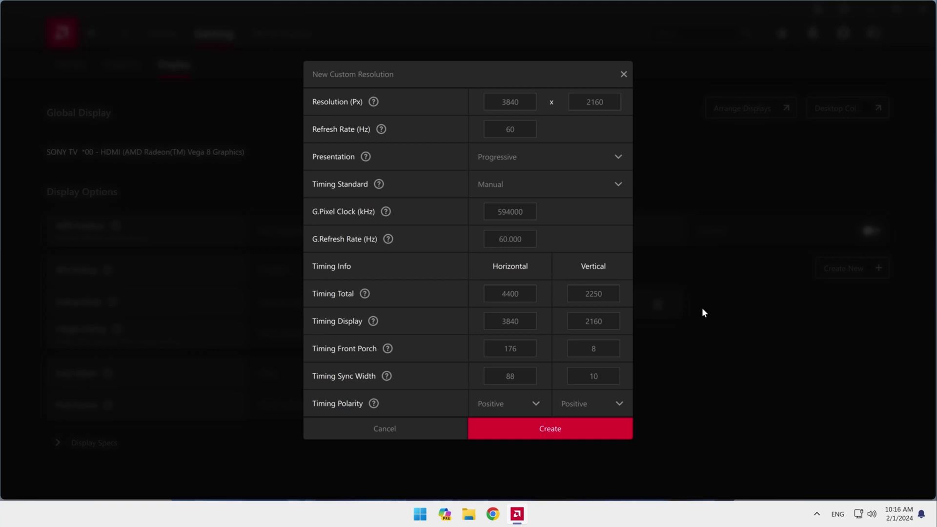
double_click(510, 101)
text(1400)
key(Tab)
text(1400)
click(510, 321)
text(1400)
click(594, 321)
text(1400)
click(617, 184)
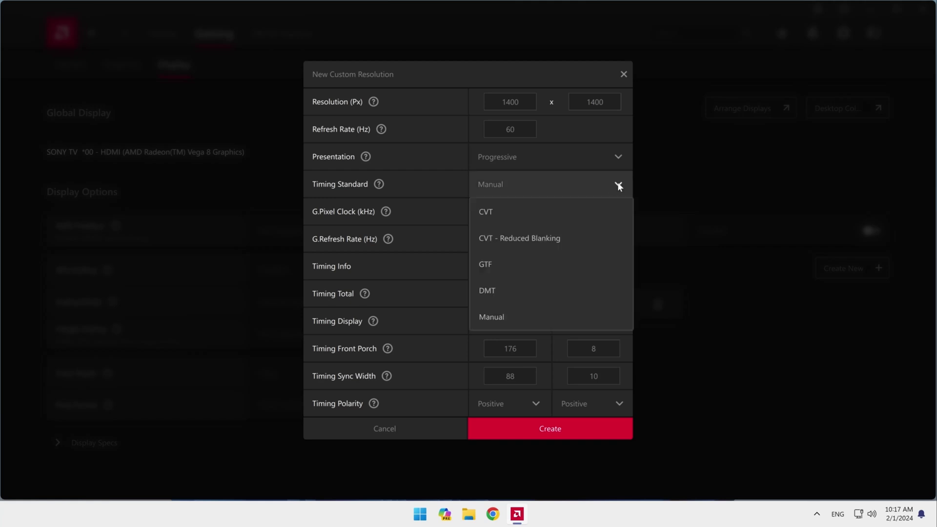
click(482, 213)
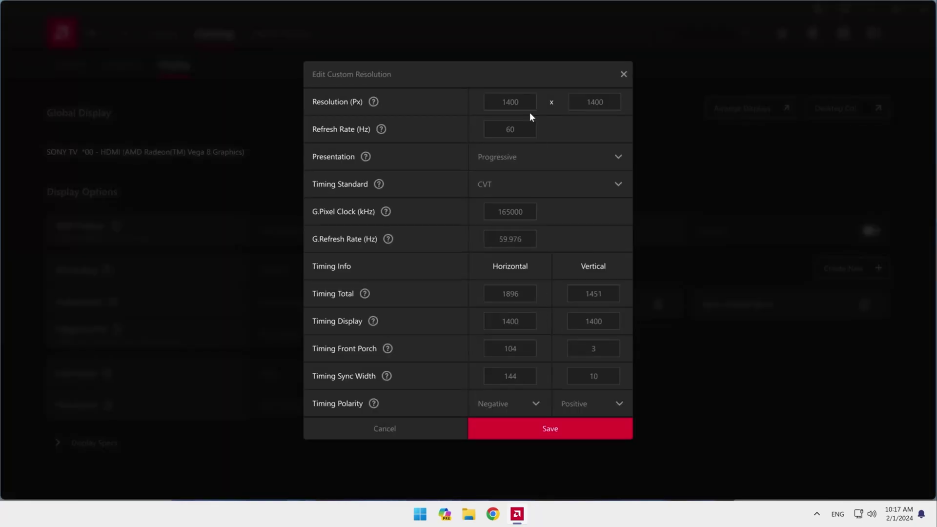
click(624, 75)
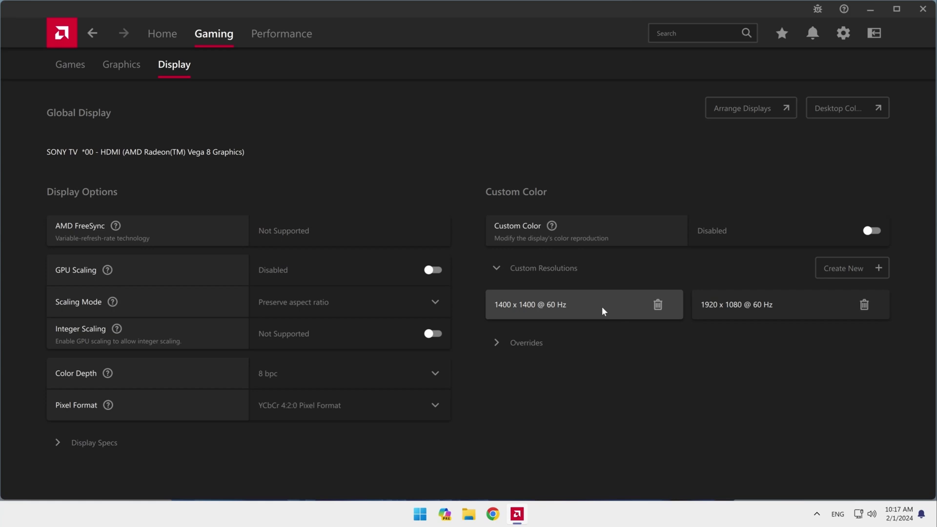
- In Windows Display settings, apply the 1400 × 1400 resolution, then revert to 3840 × 2160
click(423, 520)
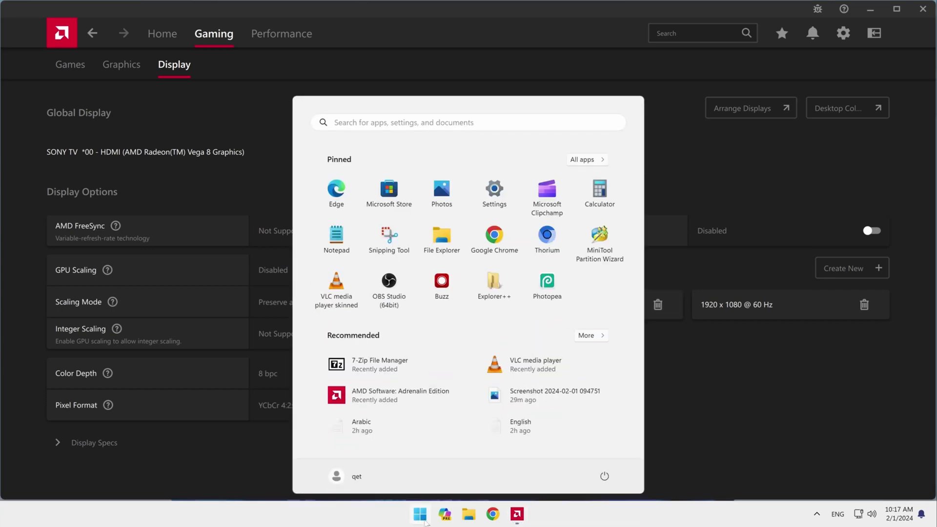
click(502, 195)
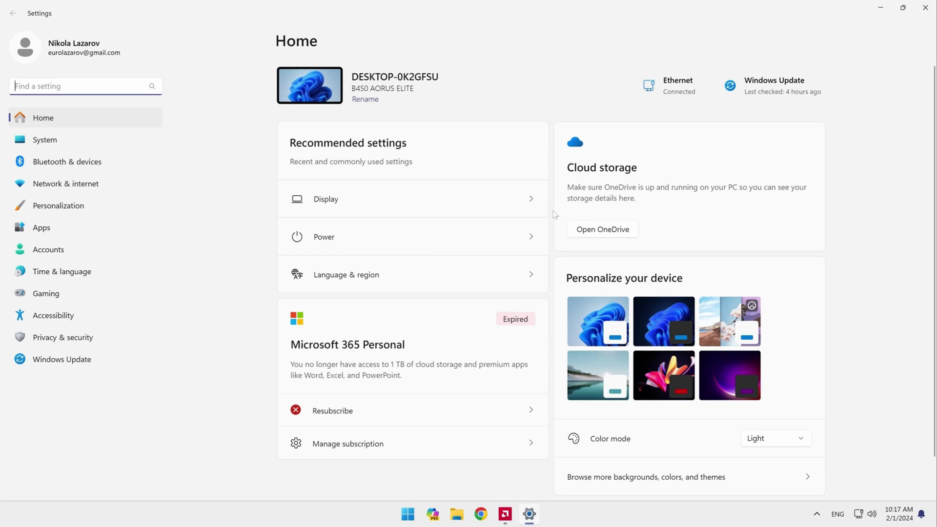
click(317, 199)
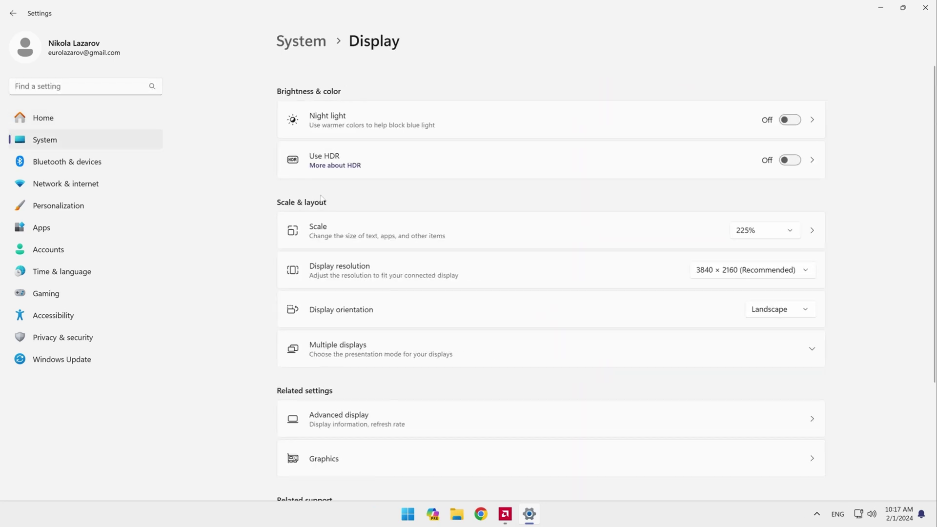
click(801, 271)
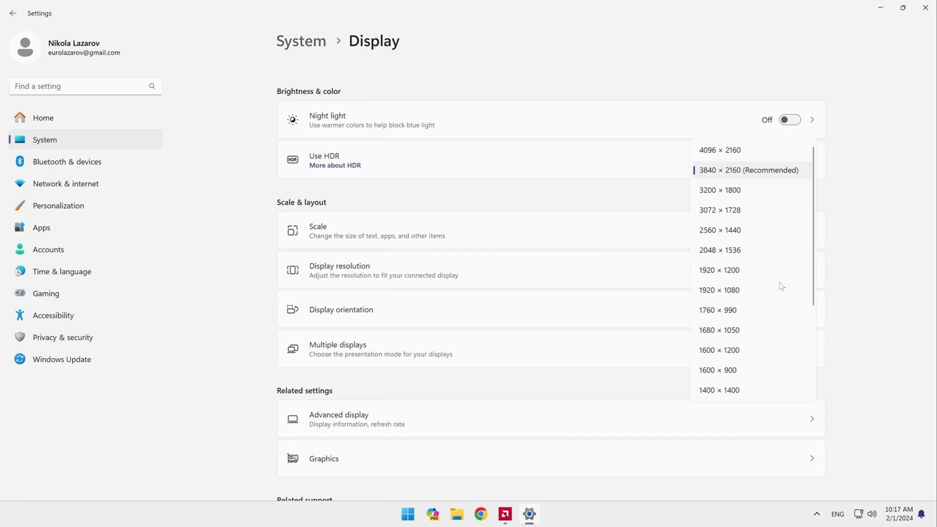
scroll(776, 288, down, 2)
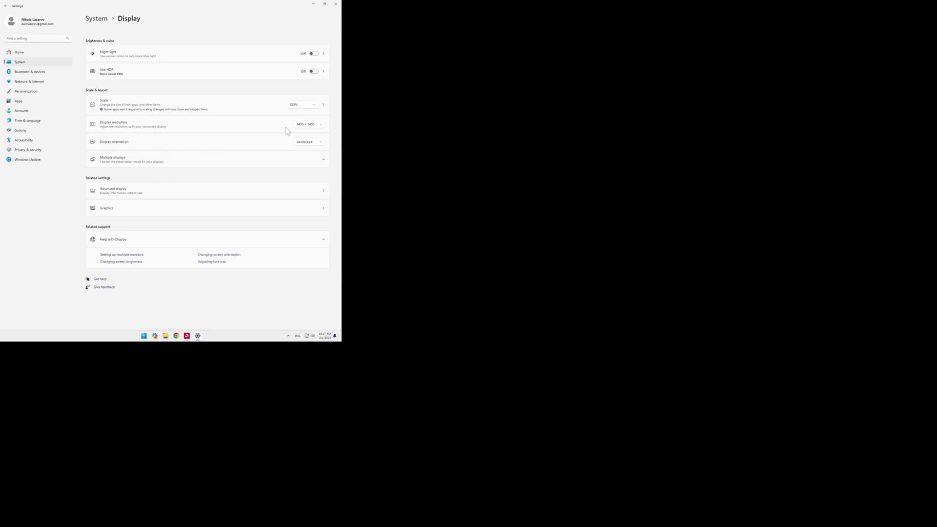
click(317, 126)
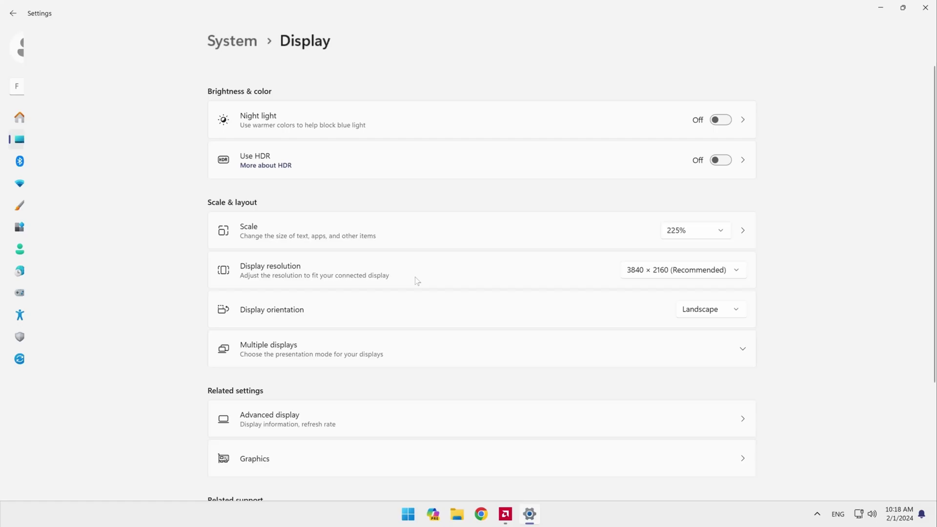
- Restore and maximize the AMD window, then delete the 1400 × 1400 custom resolution
click(505, 513)
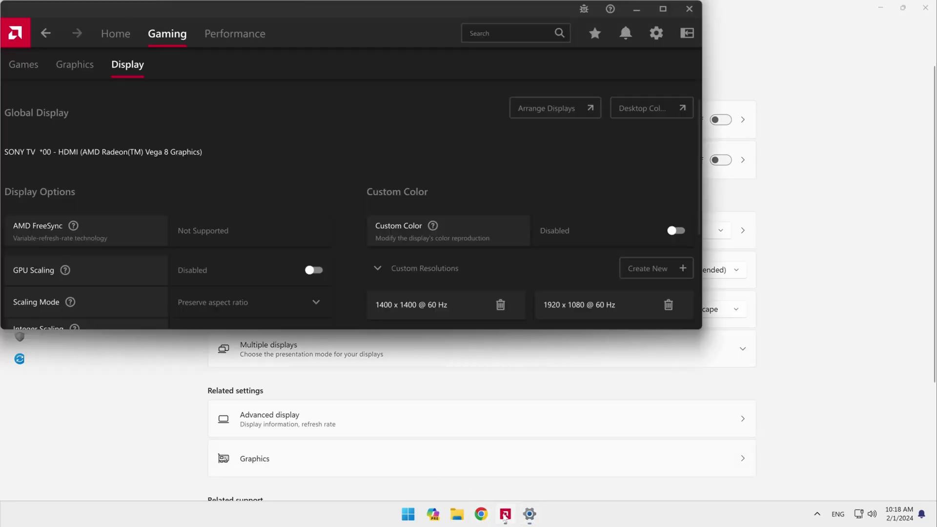
click(663, 9)
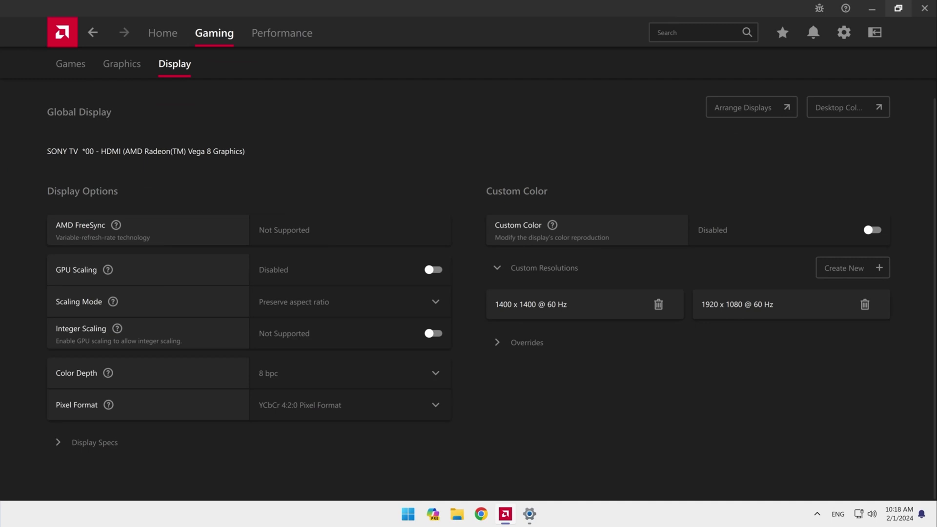
click(659, 305)
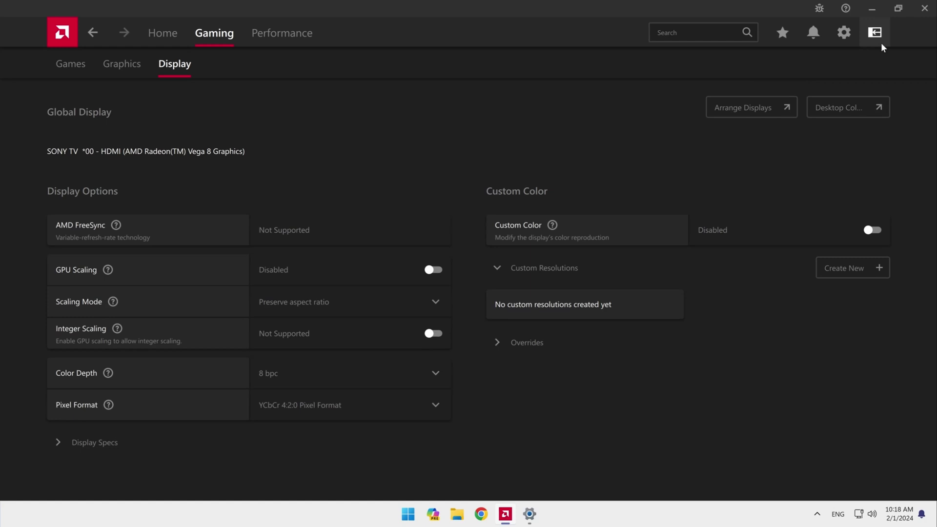
- Close AMD Software and launch the Intel graphics settings from the desktop menu
click(924, 15)
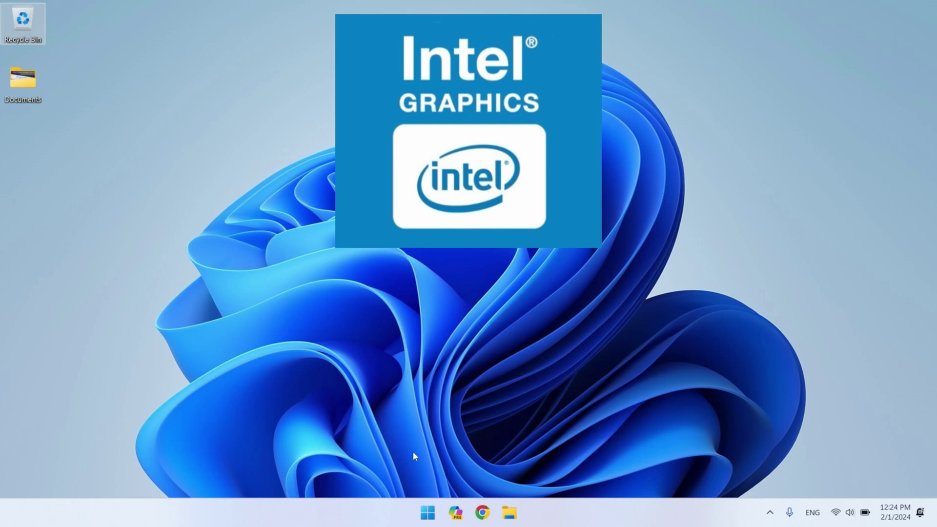
right_click(474, 380)
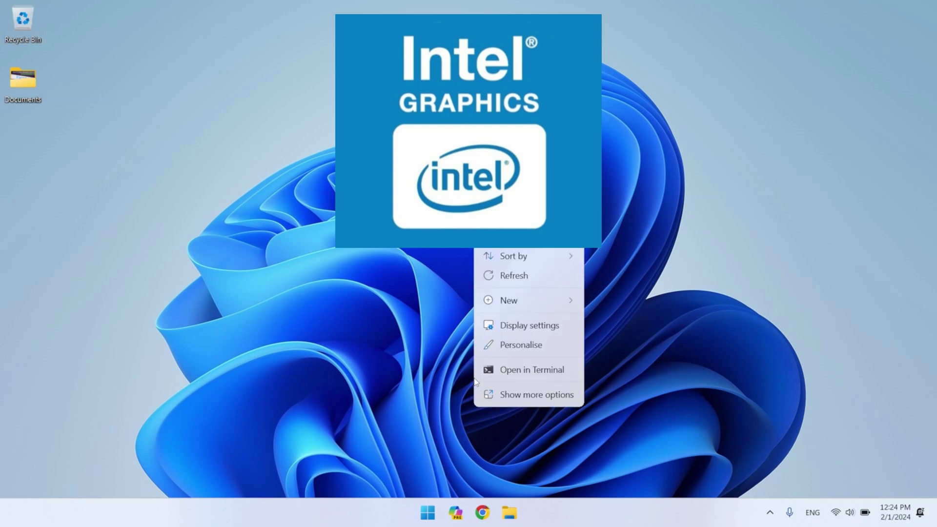
click(539, 393)
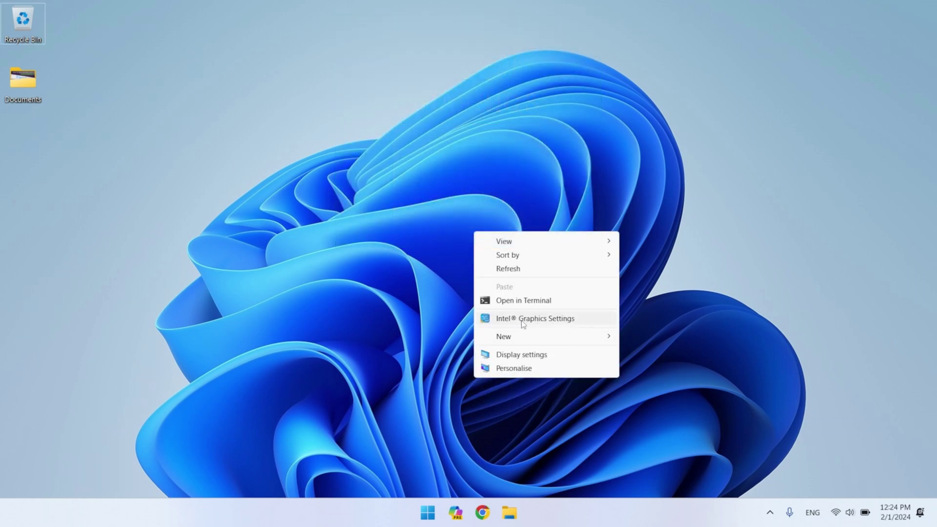
click(527, 320)
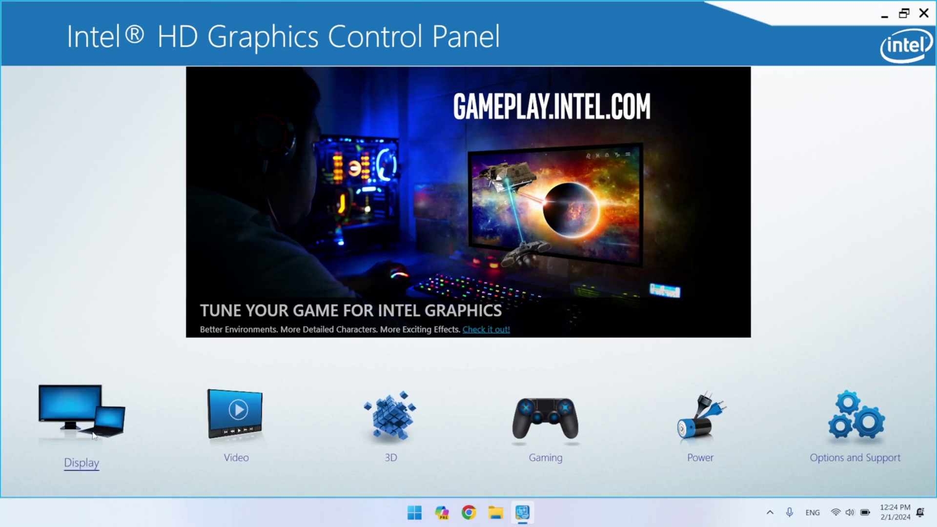
- On the Display page, keep Built-in Display selected and open Custom Resolutions
click(82, 419)
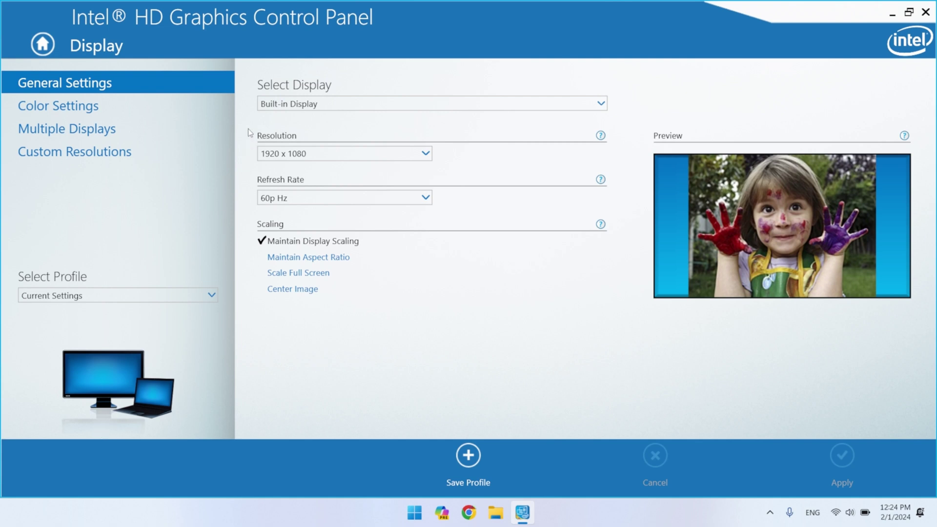
click(296, 108)
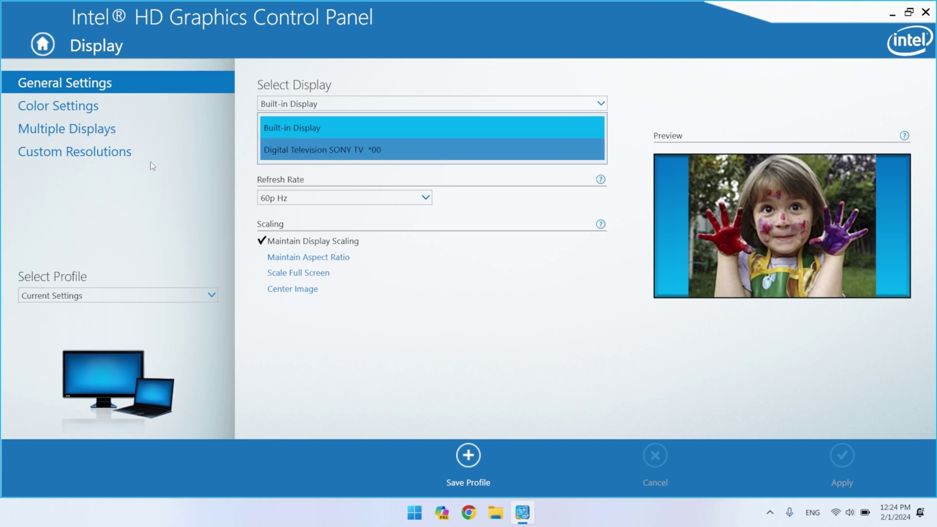
click(120, 154)
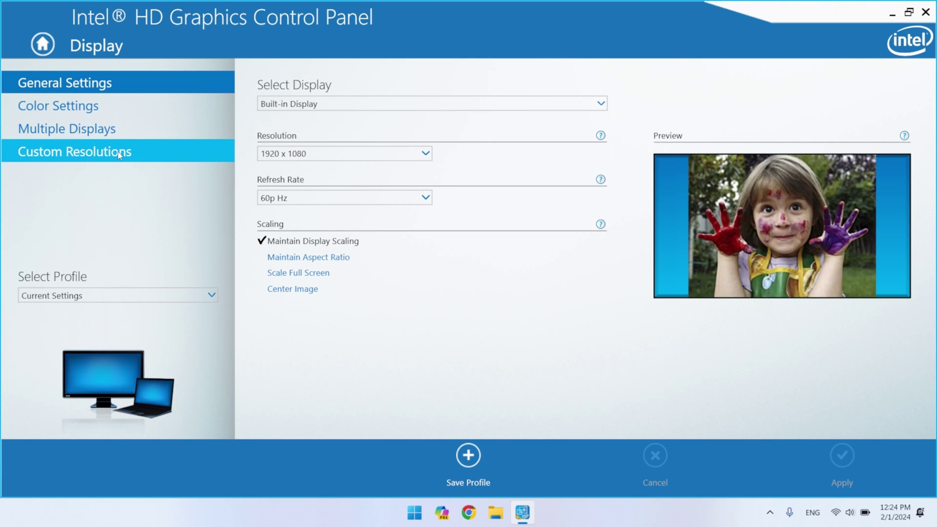
click(120, 154)
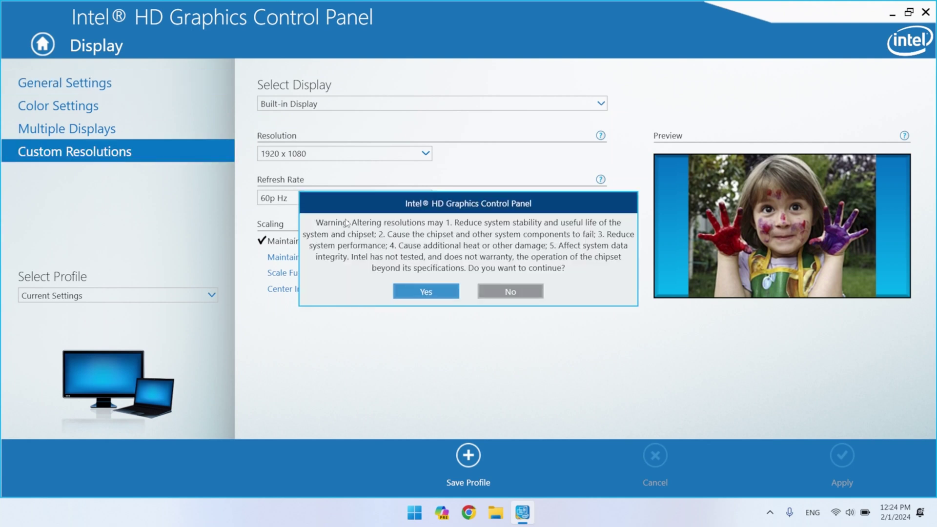
- Accept the warning and try adding 2160 × 1215 at 60 Hz, which is rejected as invalid
click(426, 291)
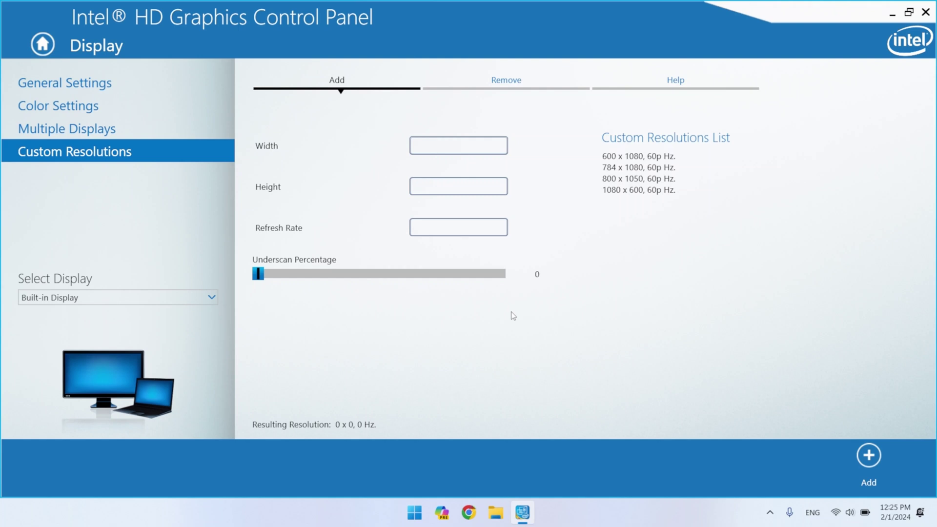
click(180, 300)
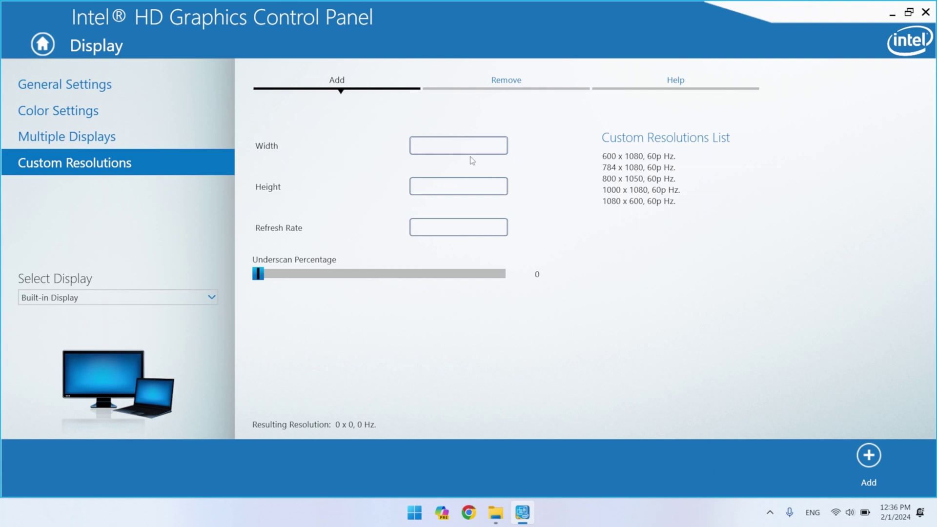
click(464, 144)
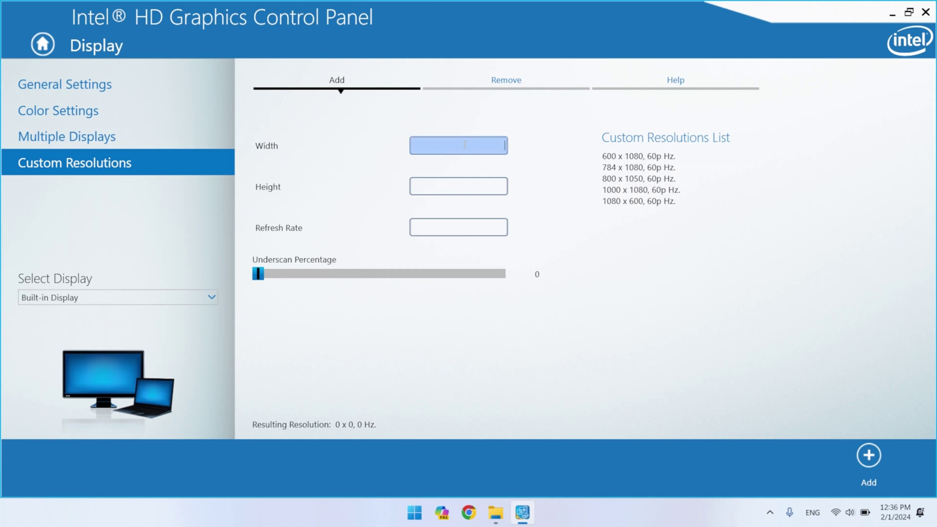
text(2160)
key(Tab)
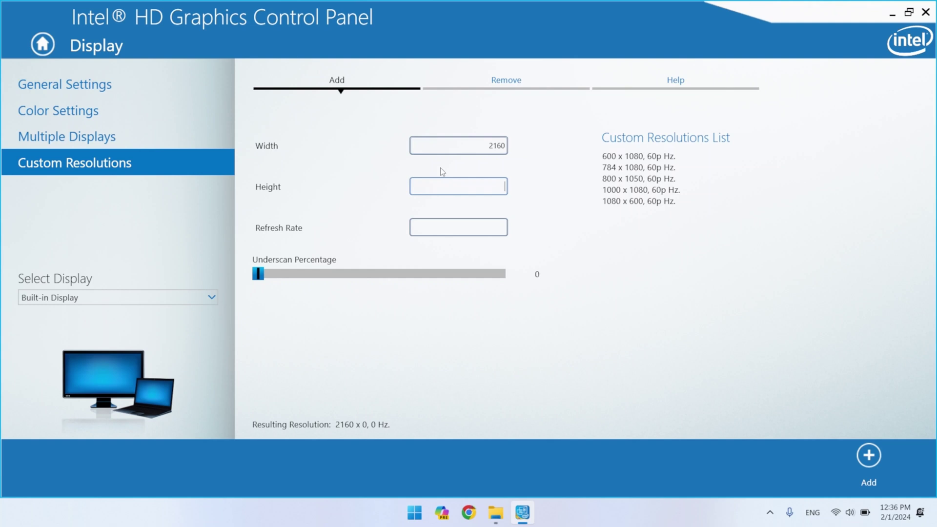
text(1215)
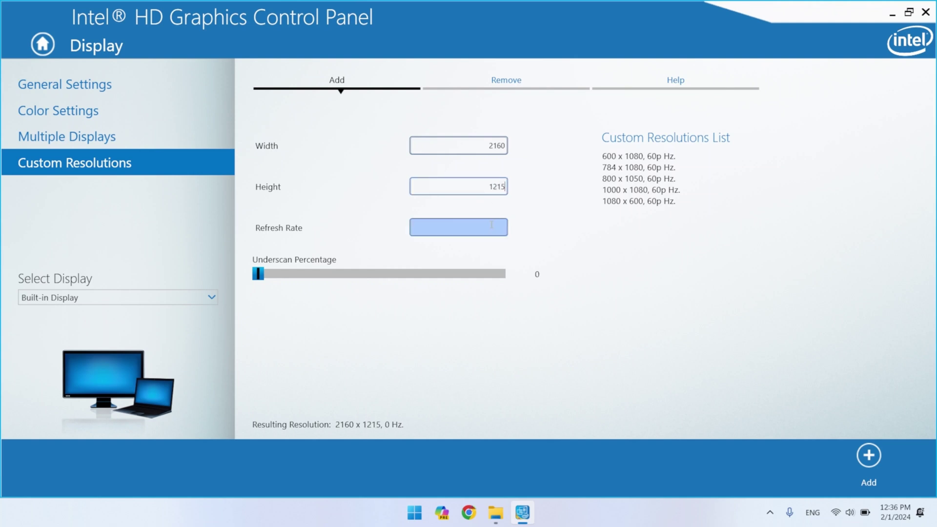
click(468, 227)
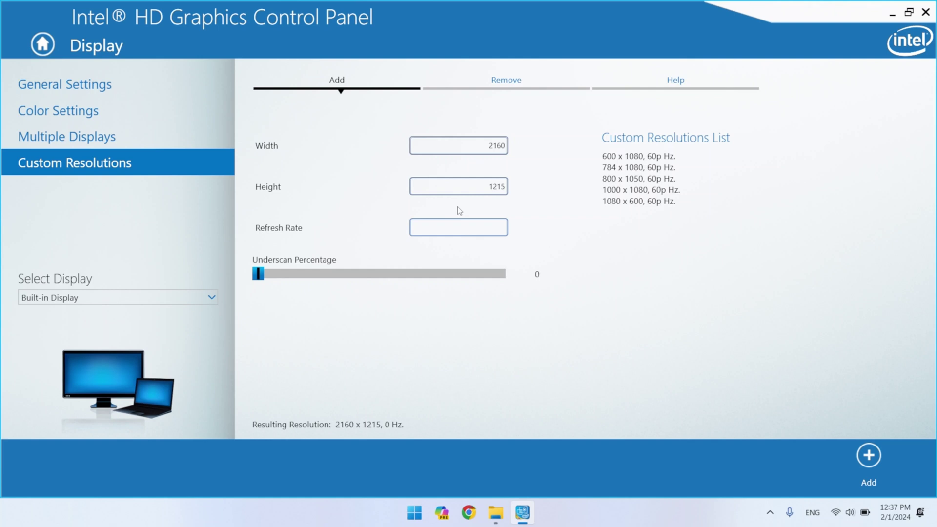
text(60)
click(872, 462)
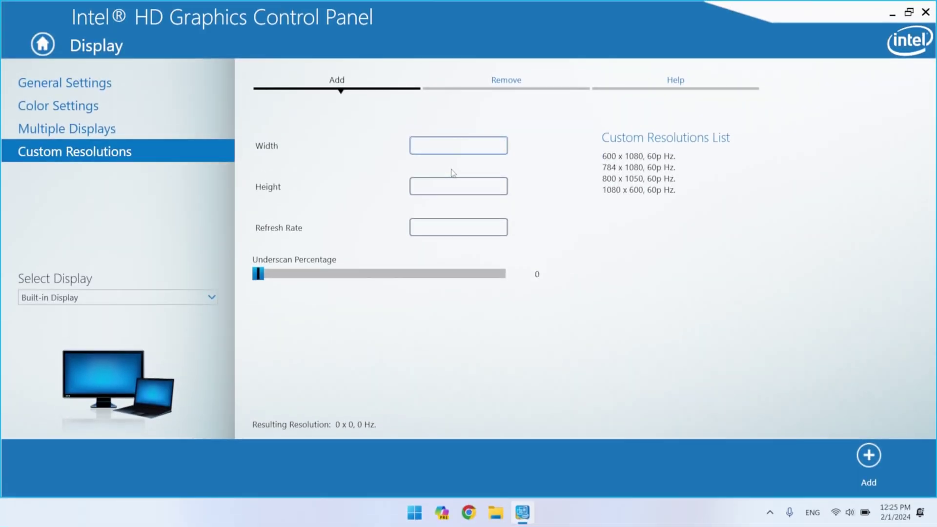
- Enter width 1000, height 1080 and refresh rate 60, then add and confirm the resolution
text(1000)
key(Tab)
text(1080)
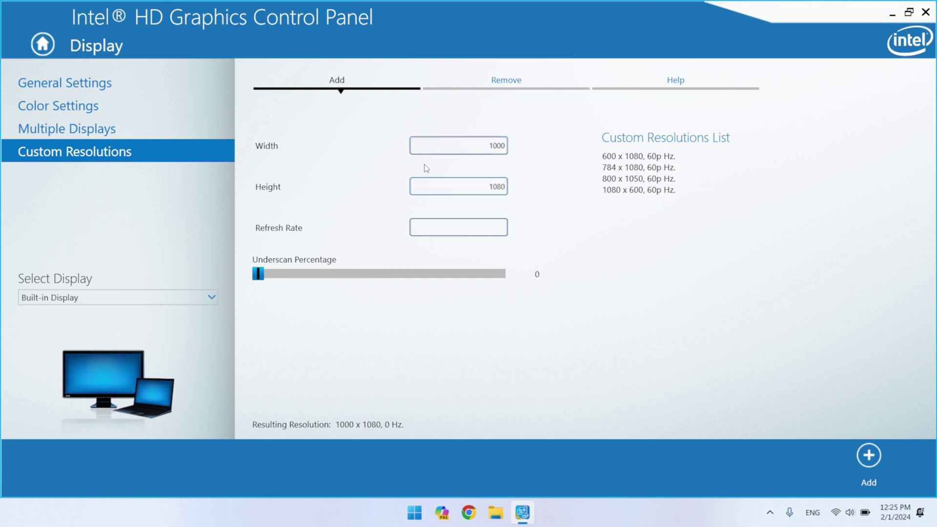
key(Tab)
text(60)
click(875, 459)
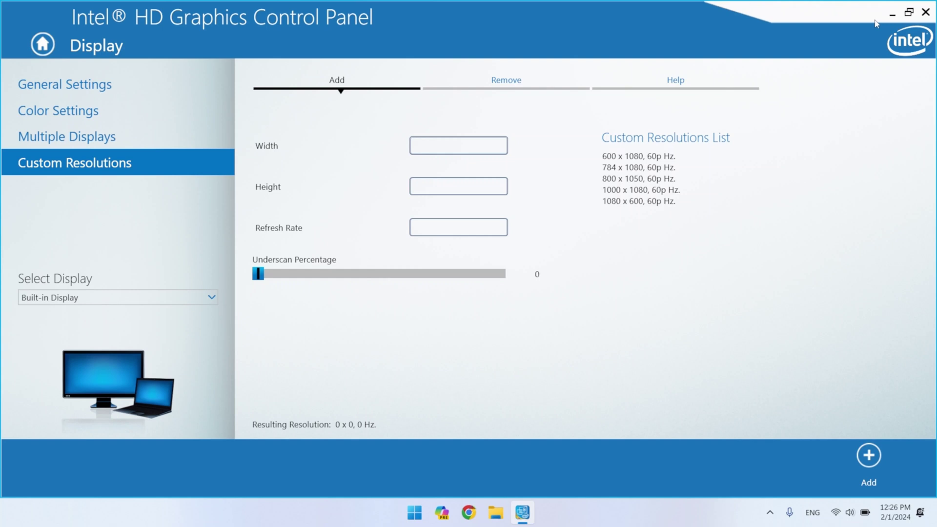
- Minimize the graphics panel and go to the Display page in Windows Settings
click(892, 15)
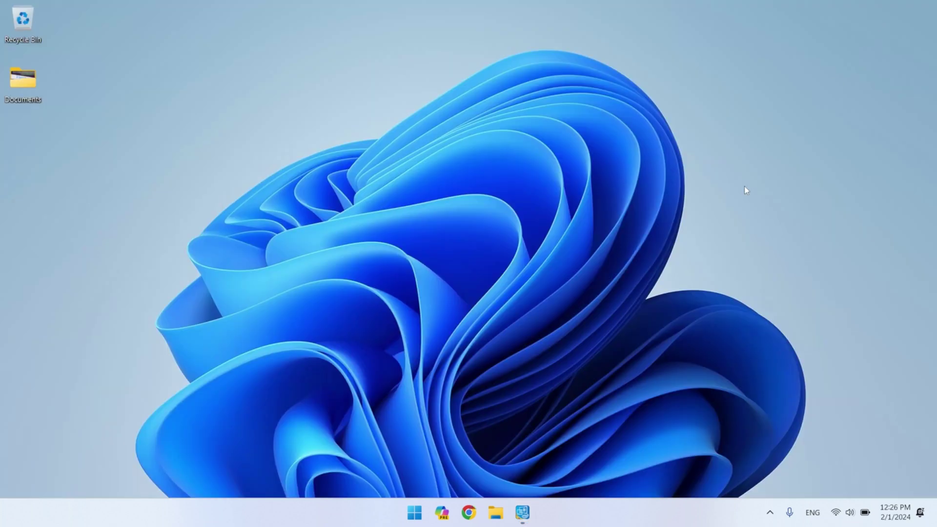
click(415, 513)
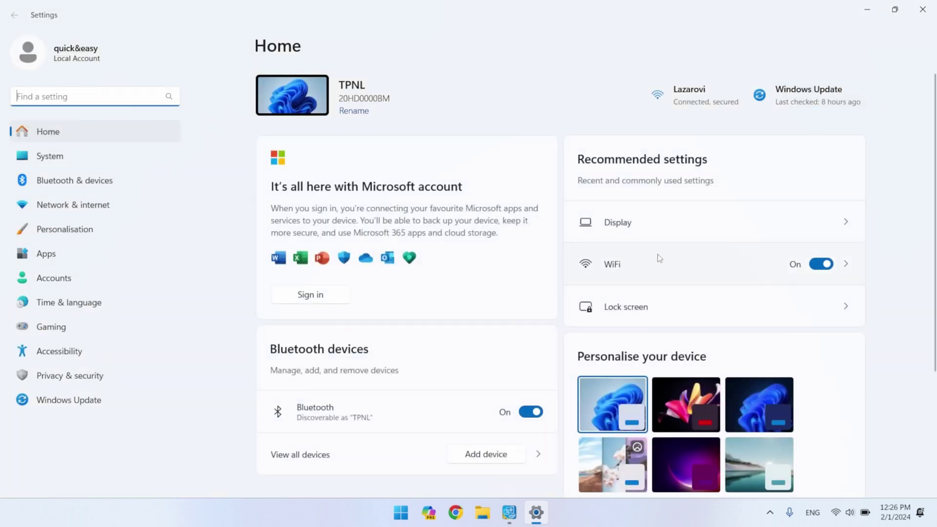
click(671, 229)
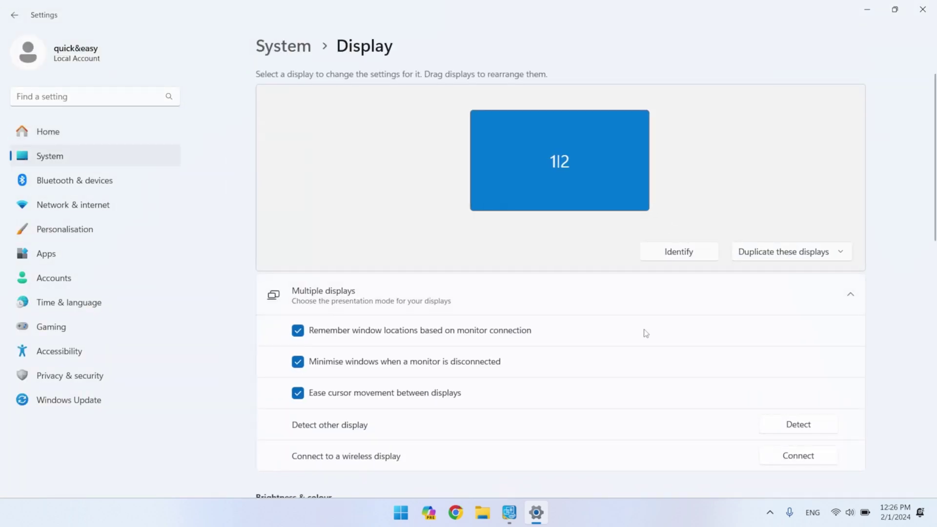
scroll(646, 334, down, 8)
scroll(649, 335, down, 1)
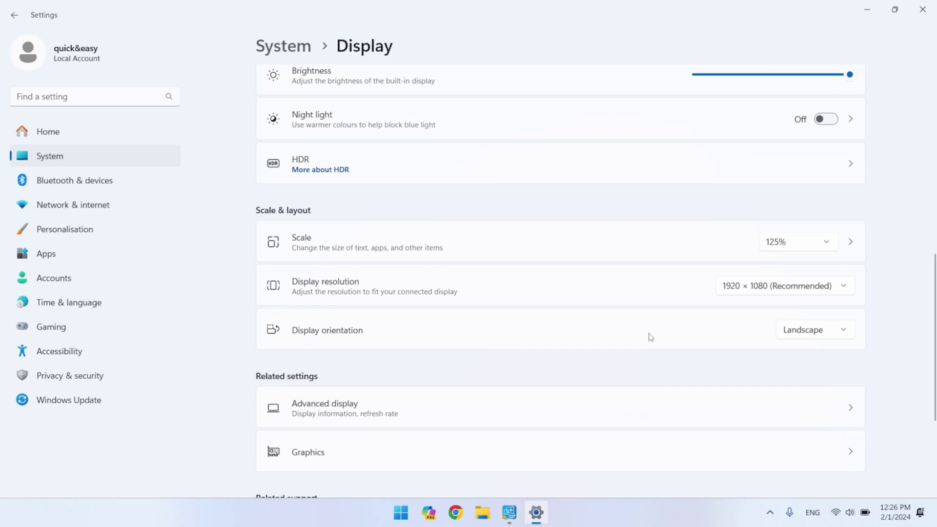
- Apply and keep the 1000 x 1080 resolution, then reselect 1920 x 1080
click(767, 292)
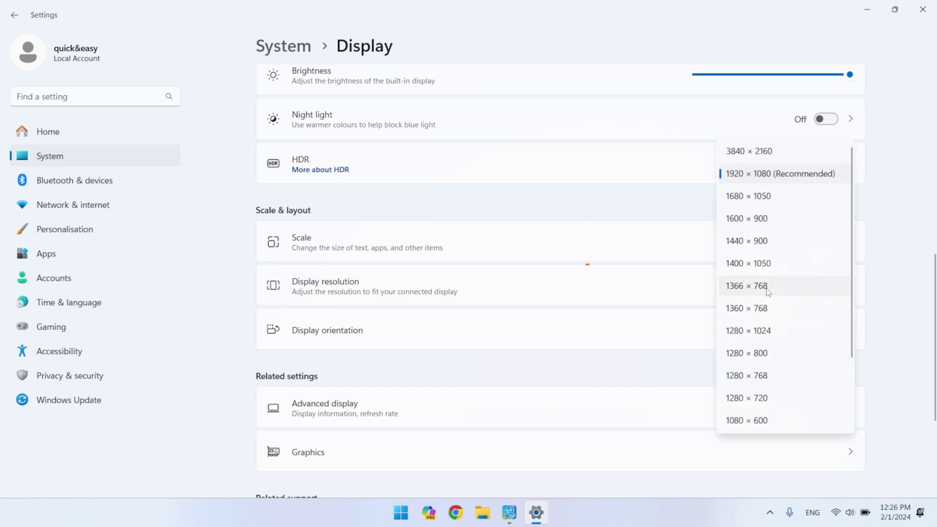
scroll(768, 292, down, 2)
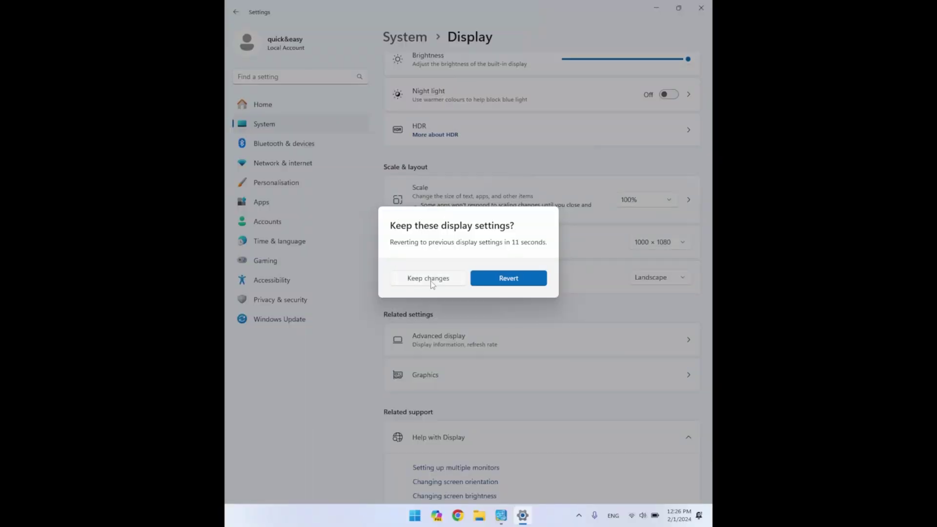
click(431, 281)
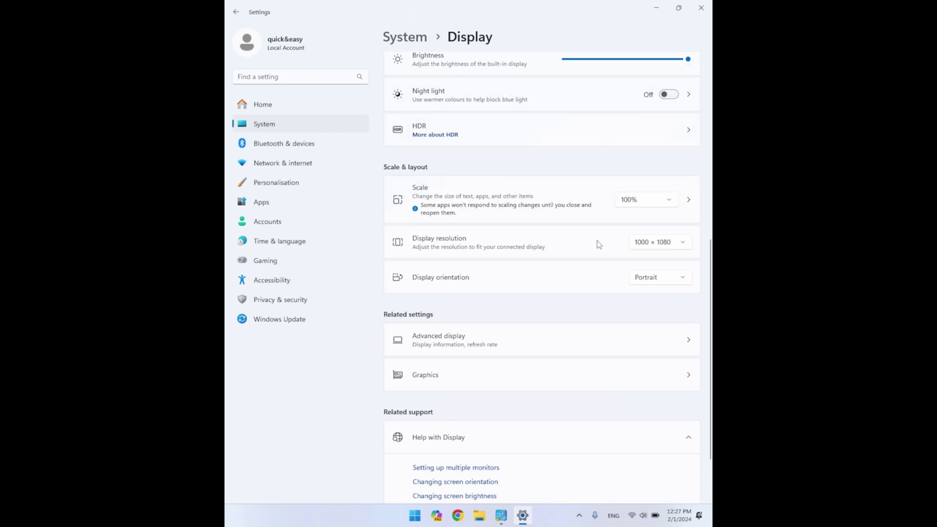
click(642, 247)
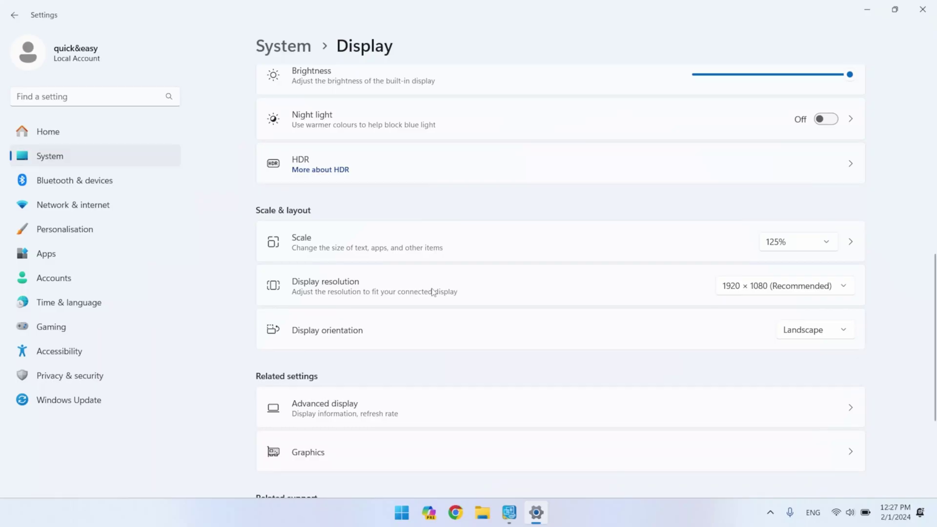
- Close Settings and delete the 1000 x 1080 and 1080 x 600 custom resolutions in the Intel panel
click(922, 18)
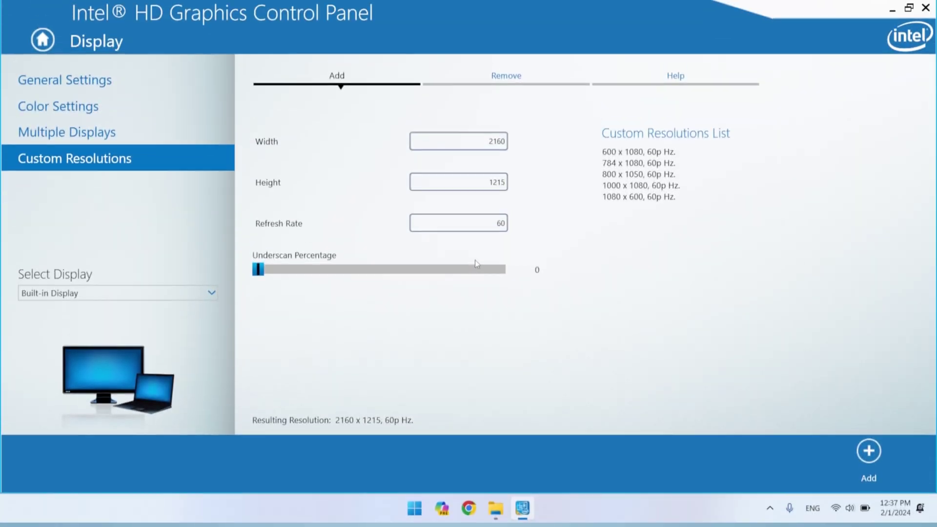
click(511, 84)
click(290, 140)
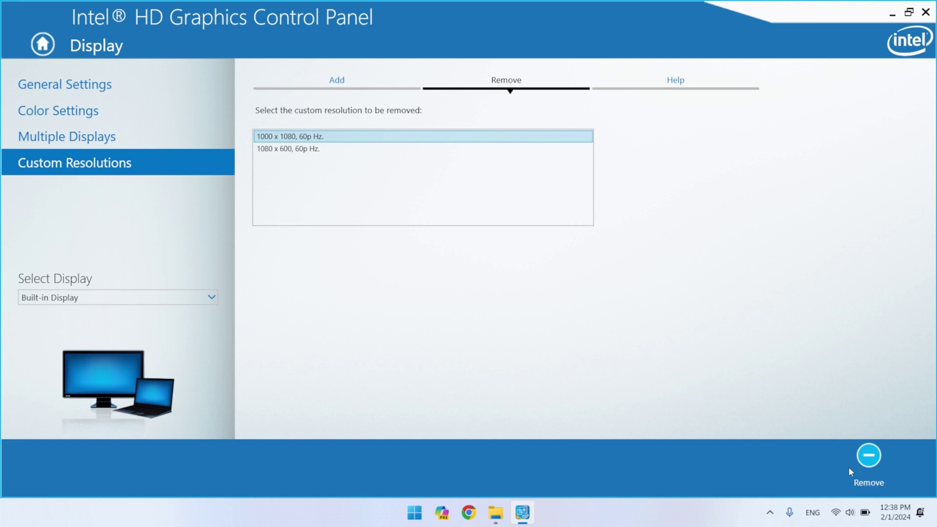
click(864, 464)
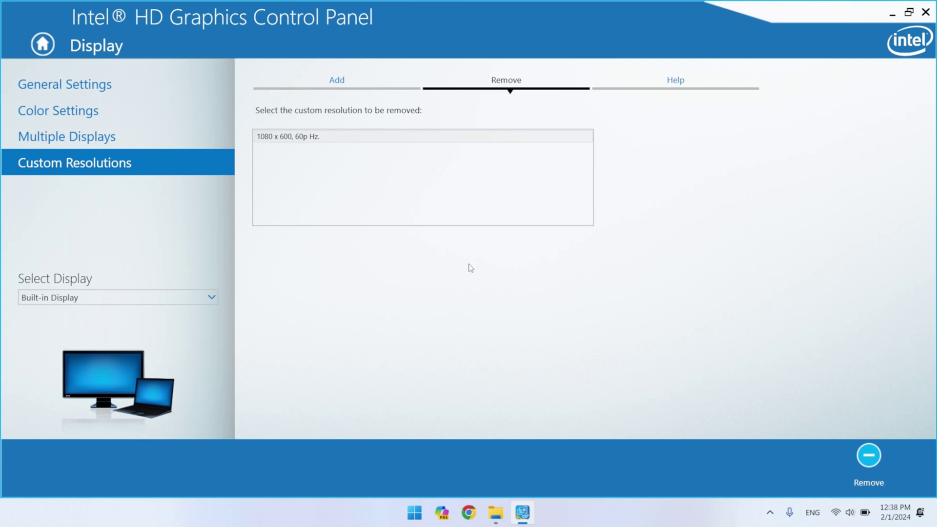
click(288, 139)
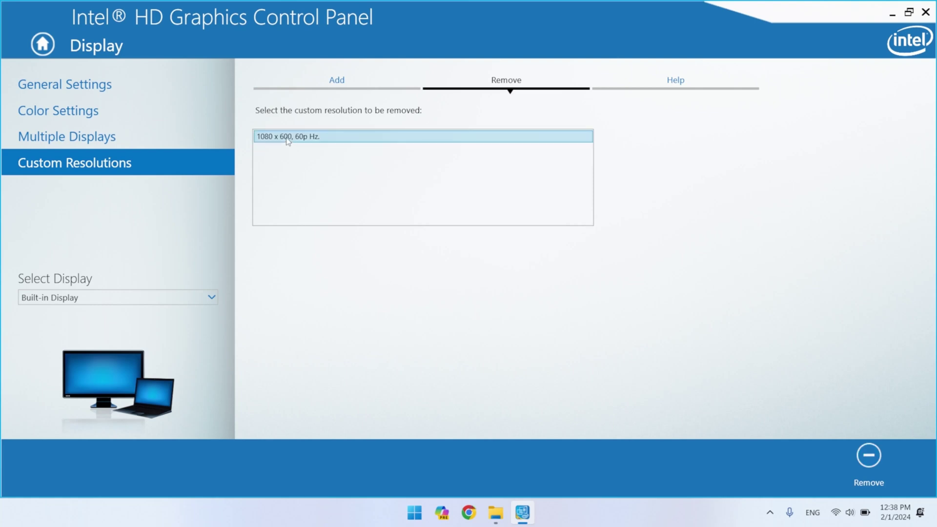
click(865, 459)
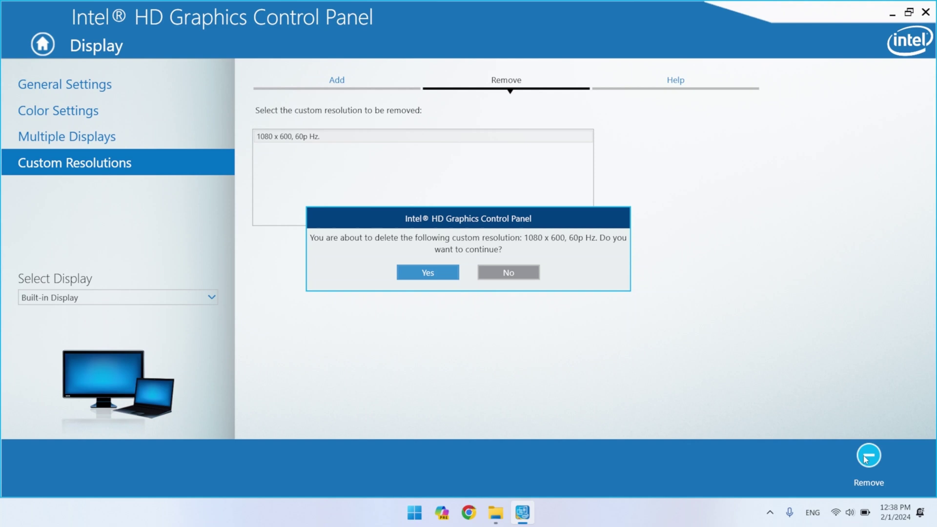